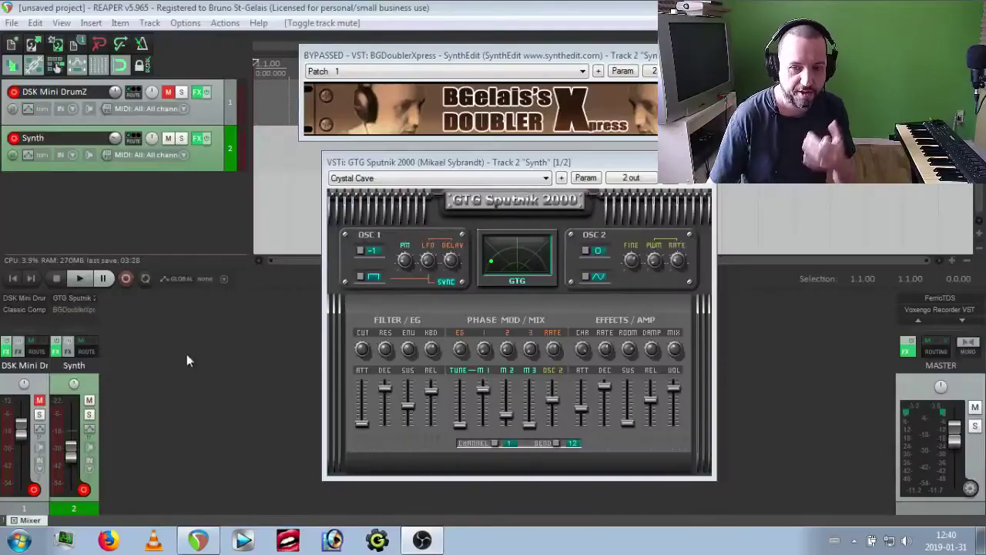
Step: Nudge the GTG Sputnik 2000 plugin window a little to the left
drag(356, 167, 327, 173)
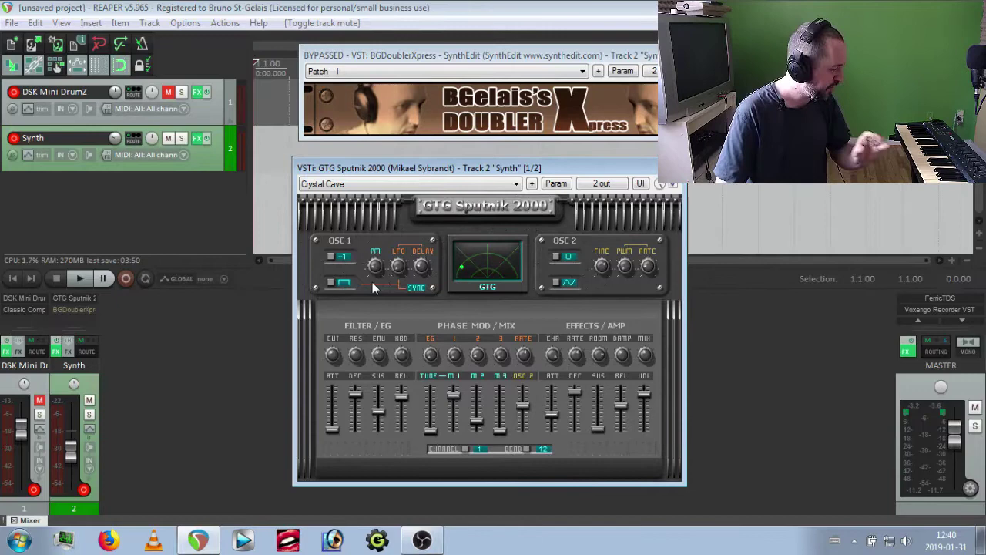
Step: Load the Greece preset on Sputnik, leave the doubler bypassed, and unmute DSK Mini DrumZ
click(515, 184)
click(487, 208)
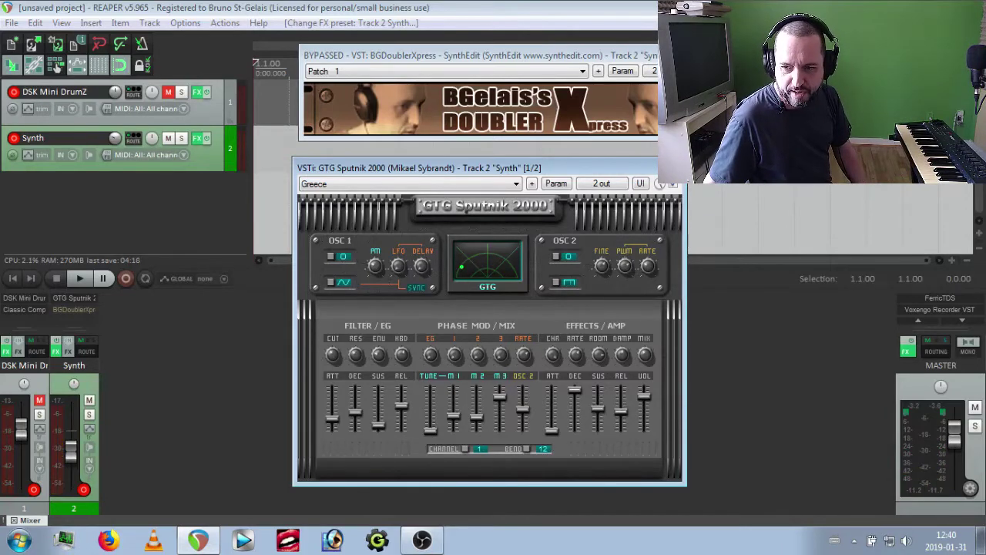
key(b)
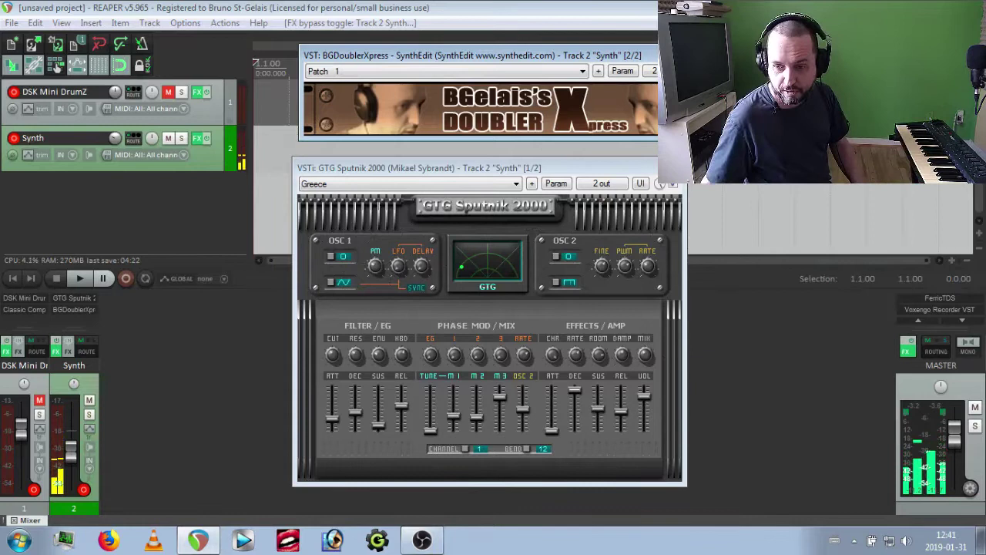
key(b)
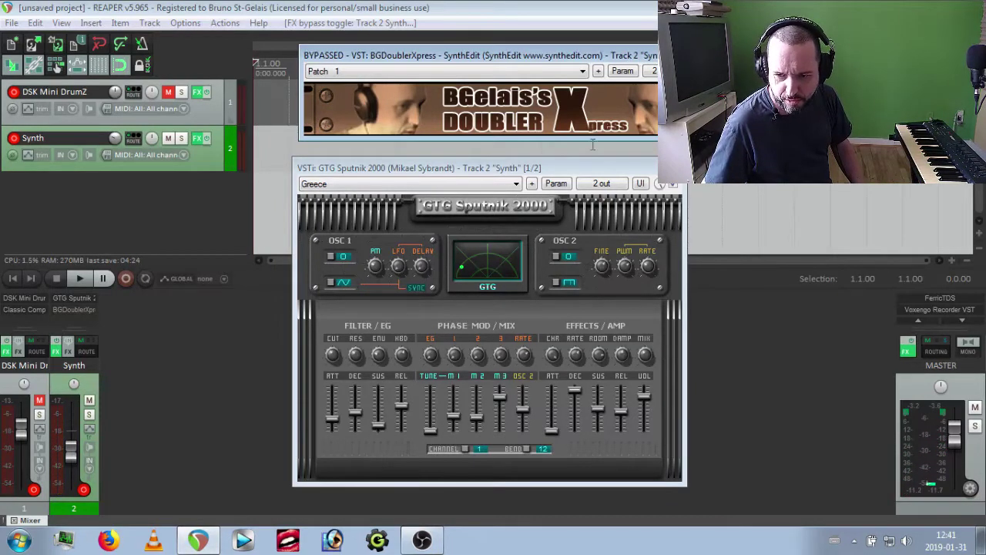
drag(575, 169, 586, 171)
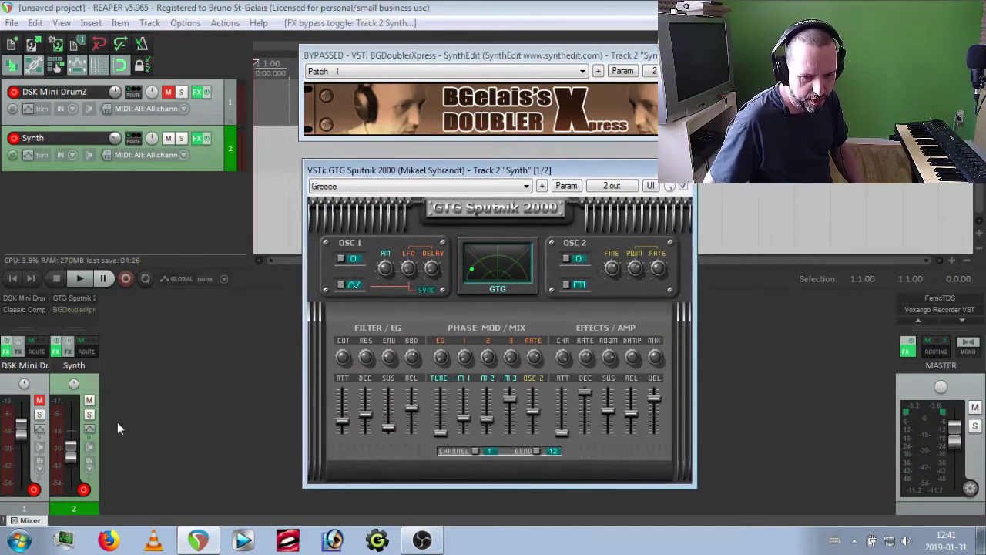
click(40, 400)
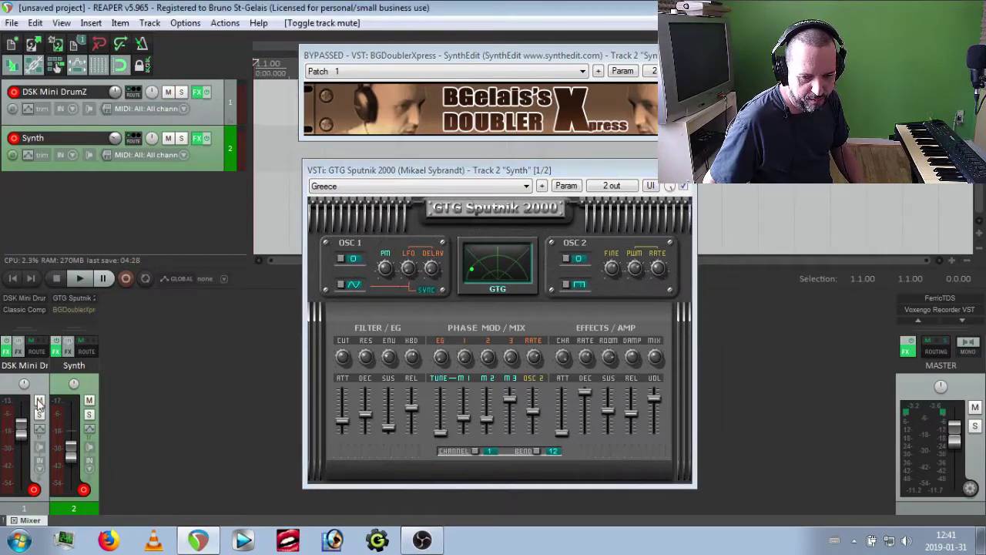
Step: Open the DSK Mini DrumZ window on the 3 - Akai XR10 kit and mute the Synth track
click(24, 299)
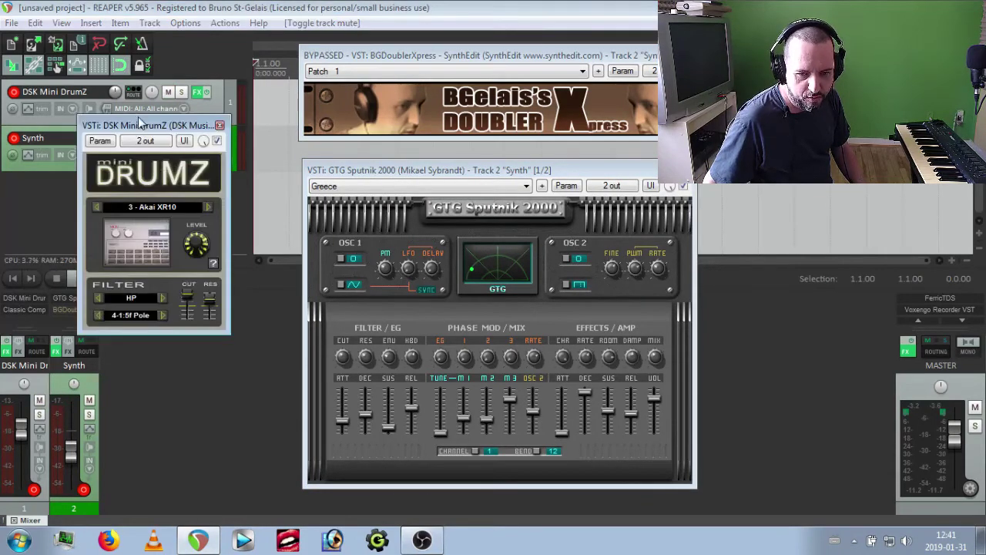
drag(140, 123, 213, 150)
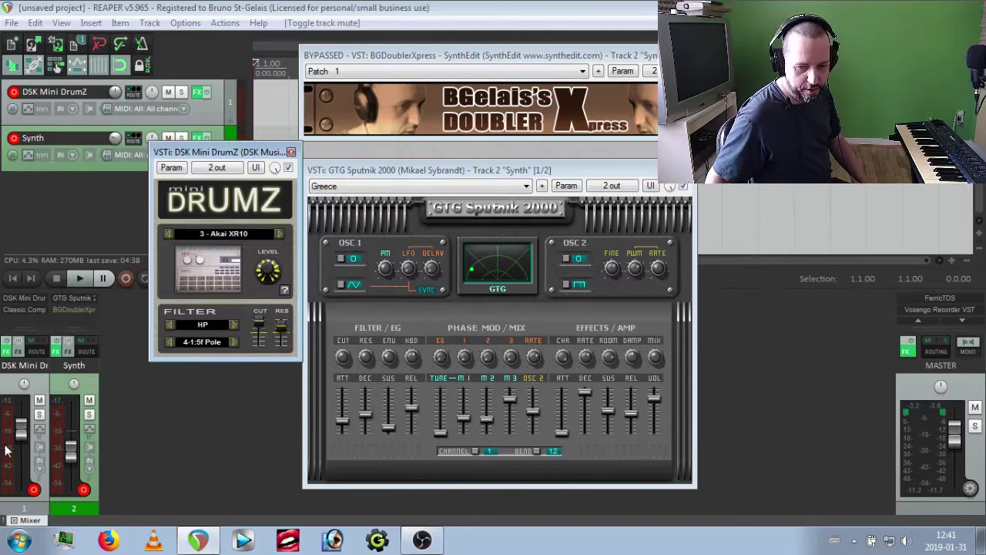
click(90, 400)
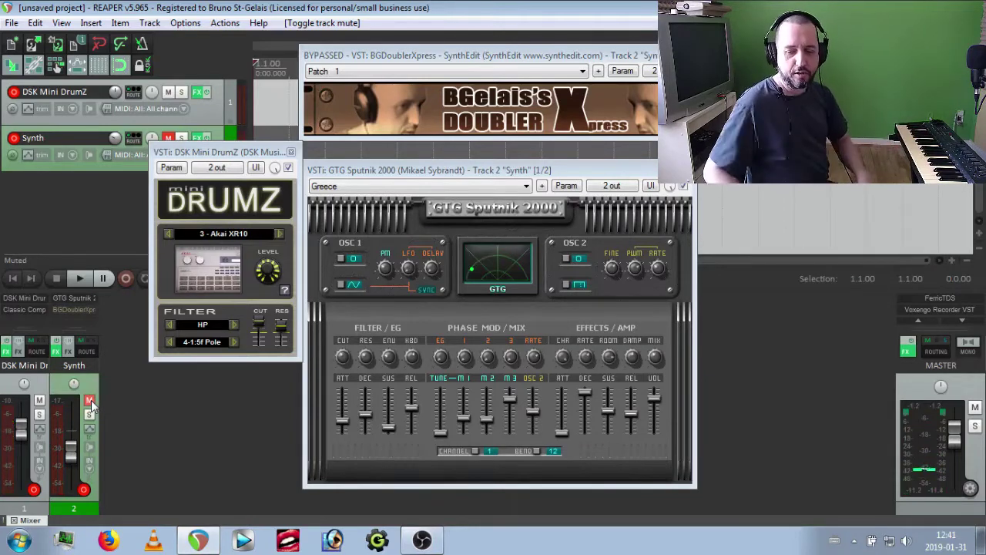
Step: Swap mutes between the drum and Synth tracks, ending with only DSK Mini DrumZ muted
click(39, 400)
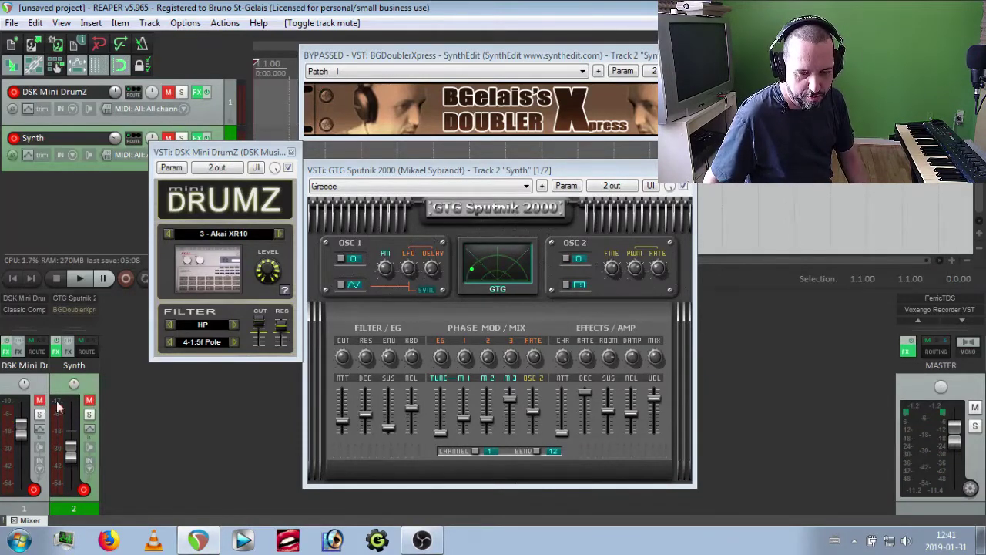
click(89, 400)
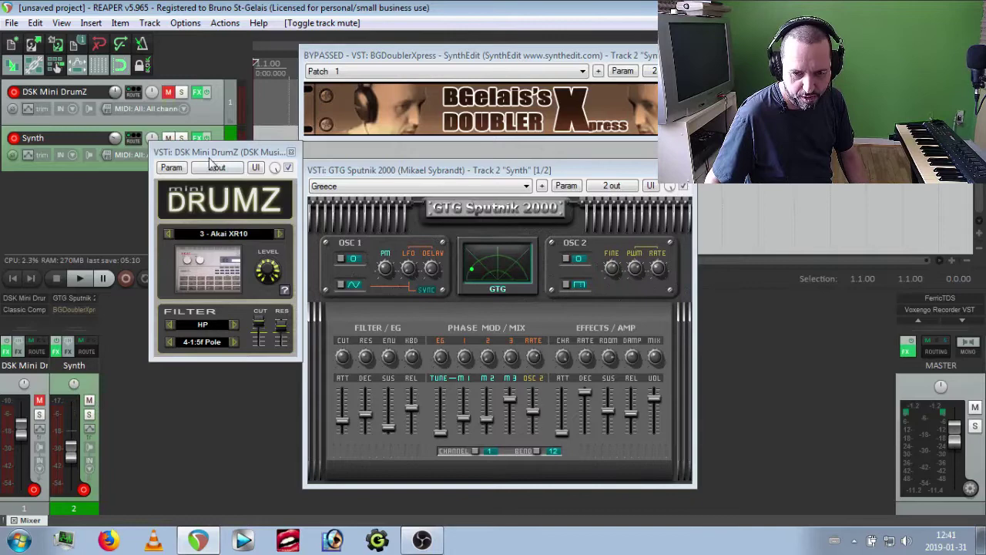
drag(211, 154, 185, 148)
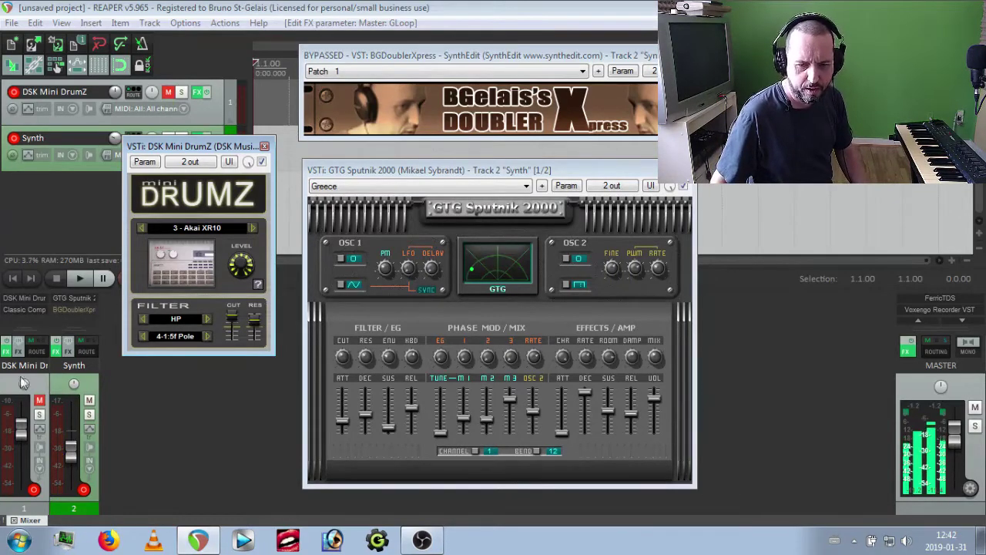
click(88, 400)
click(40, 400)
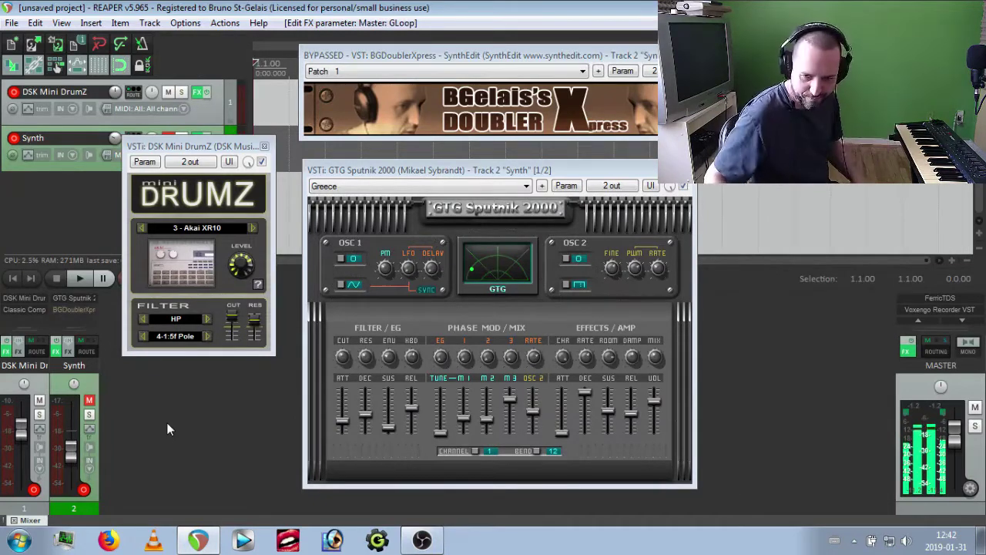
ctrl+alt+click(90, 400)
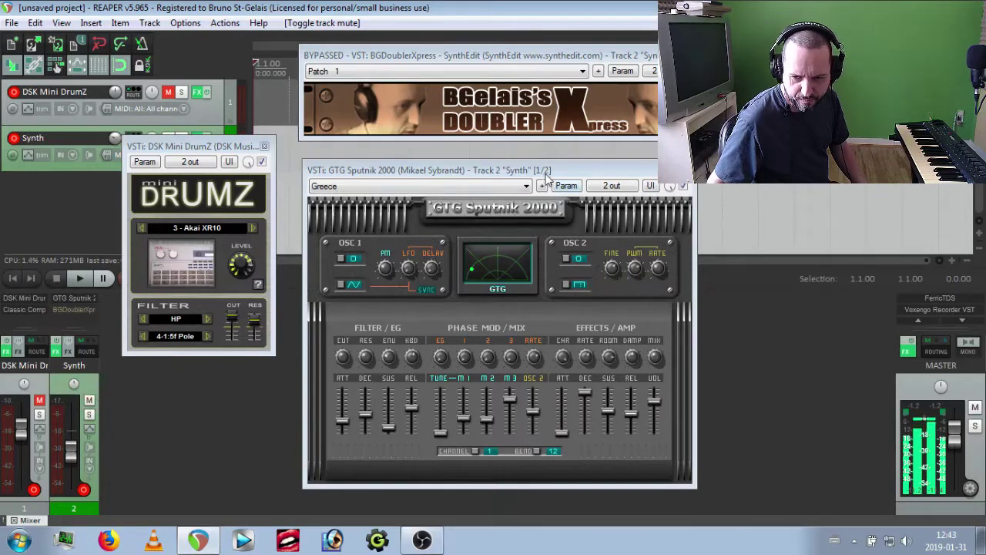
Step: Try the Metal Hit preset on the Sputnik synth, then switch to Nuclear Alert
click(518, 187)
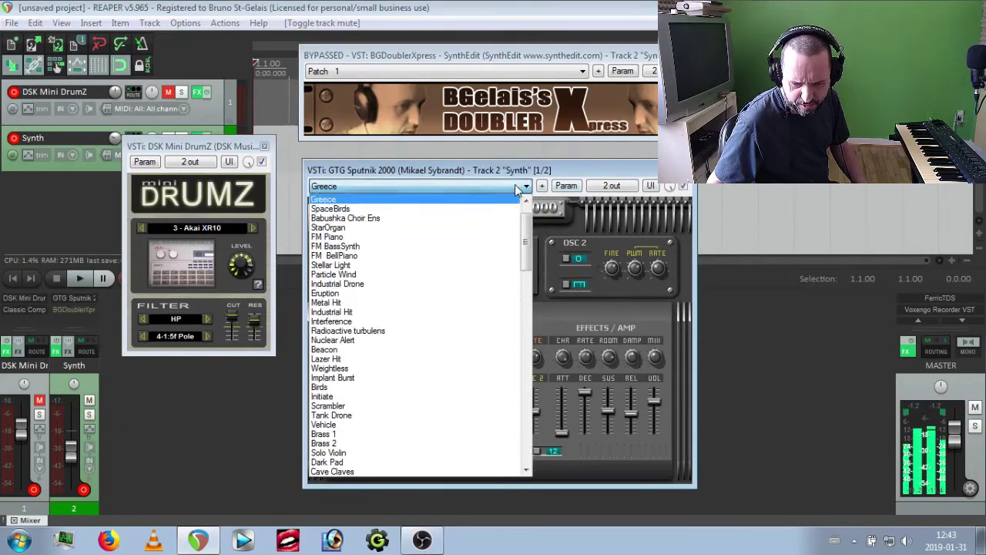
click(473, 305)
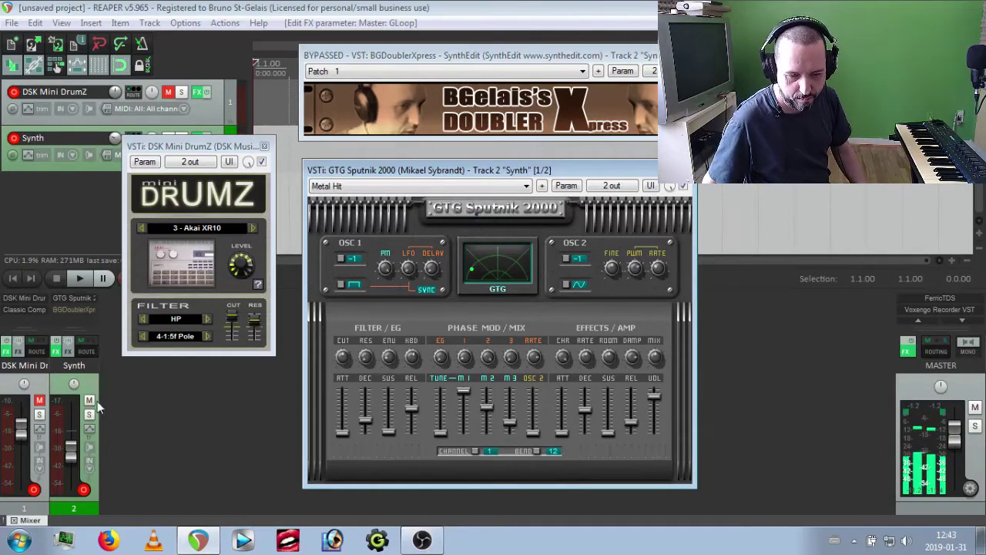
click(525, 188)
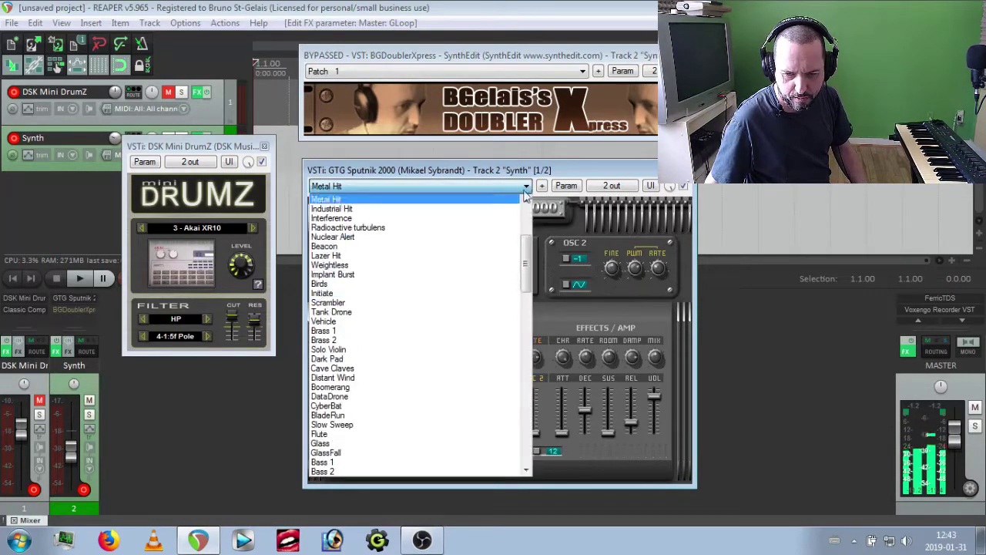
click(478, 236)
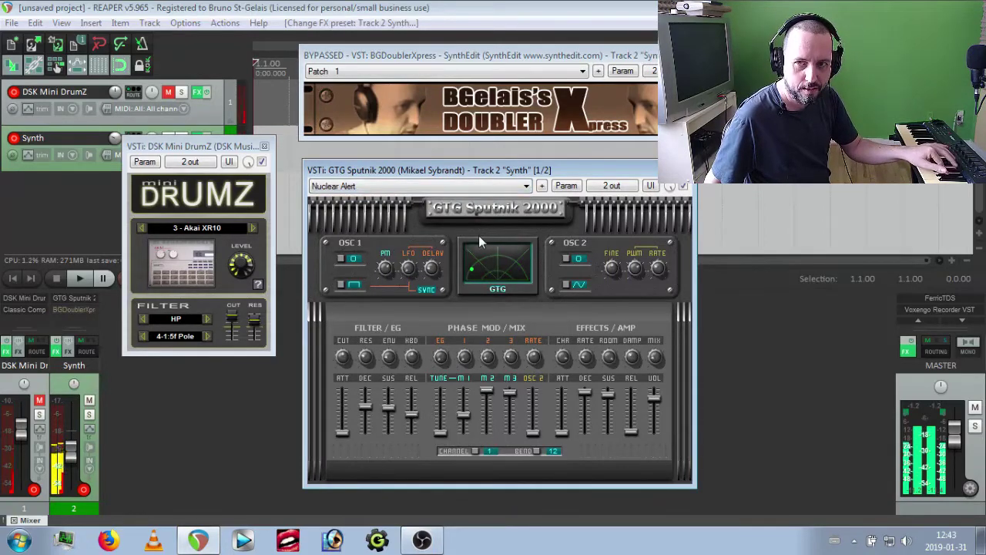
Step: Switch the Sputnik synth from Nuclear Alert to the Dark Pad preset
click(525, 187)
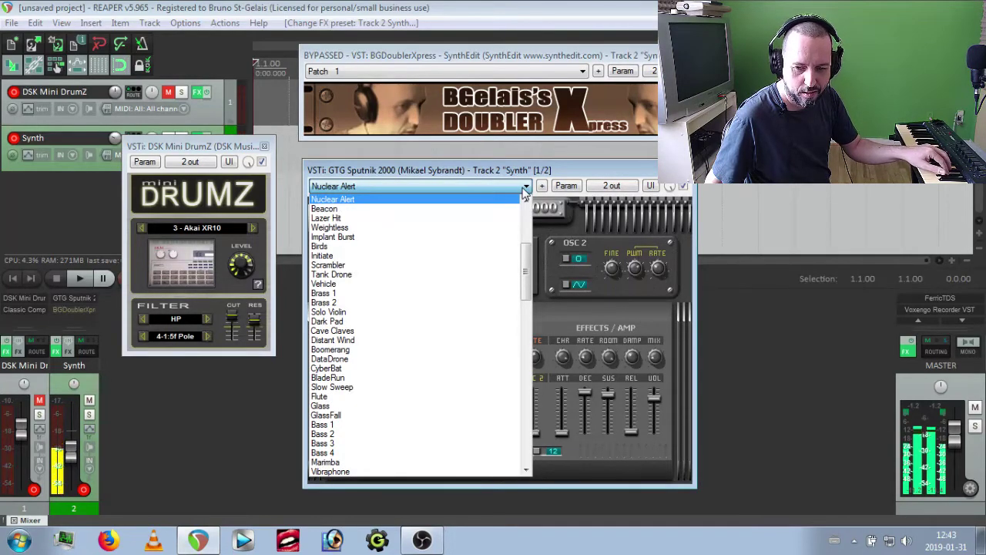
click(455, 322)
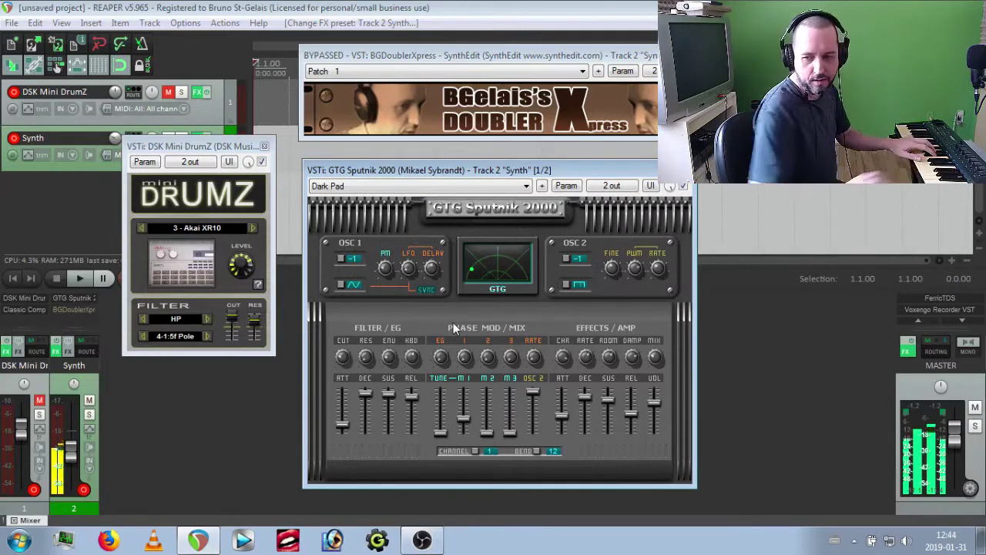
right_click(914, 351)
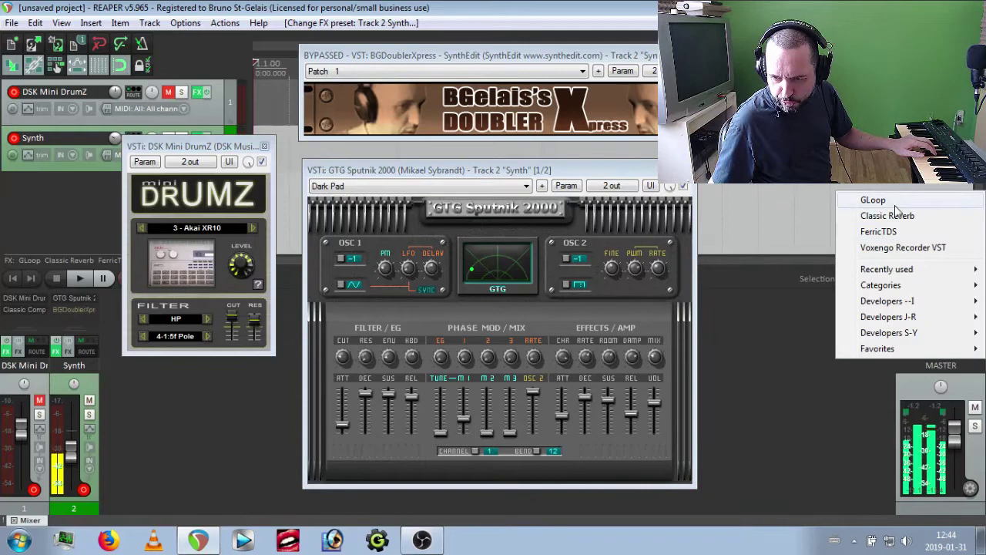
Step: Open the GLoop looper plugin from the master track's effects chain
click(873, 201)
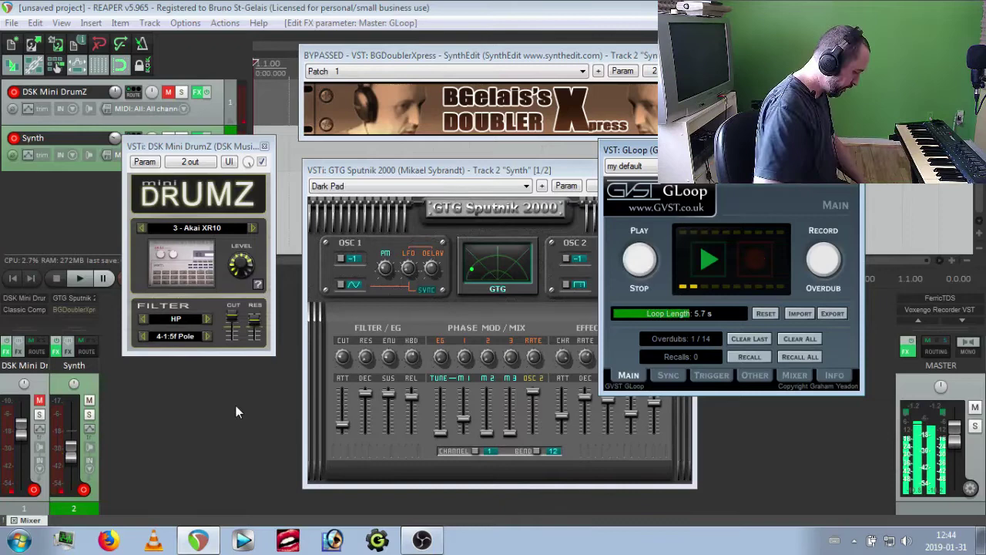
Step: Scroll the Sputnik preset list back to the top and load Greece
click(453, 186)
drag(528, 305, 529, 207)
click(491, 236)
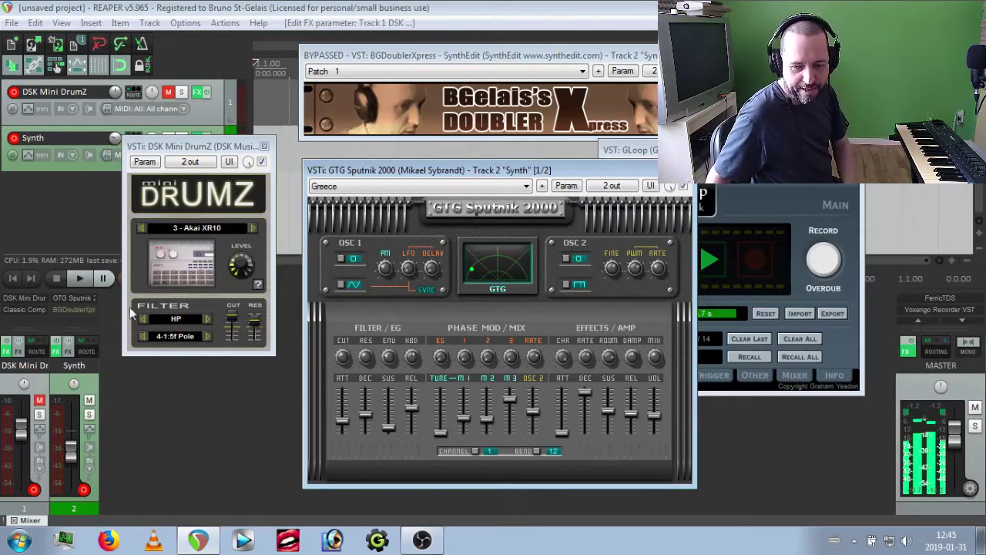
click(88, 400)
click(40, 399)
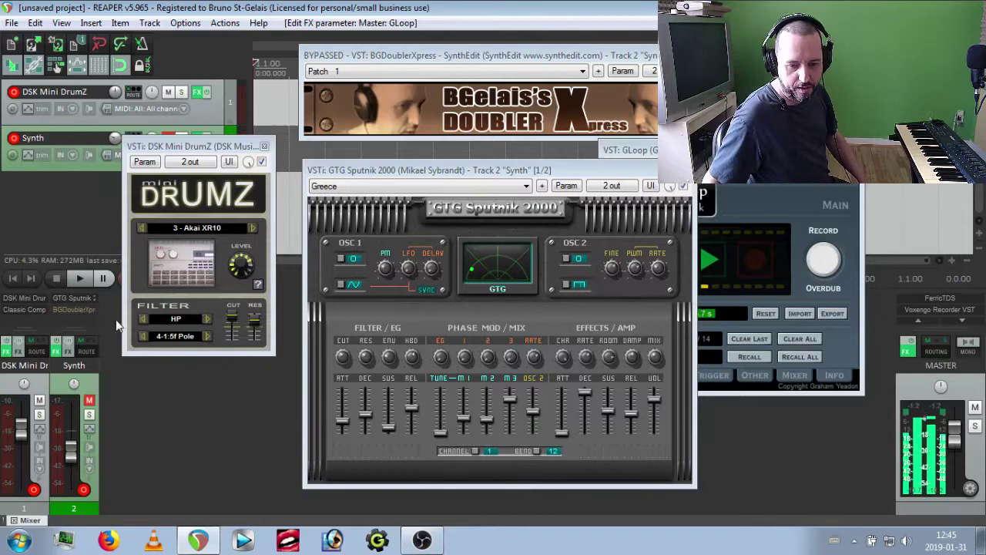
click(39, 401)
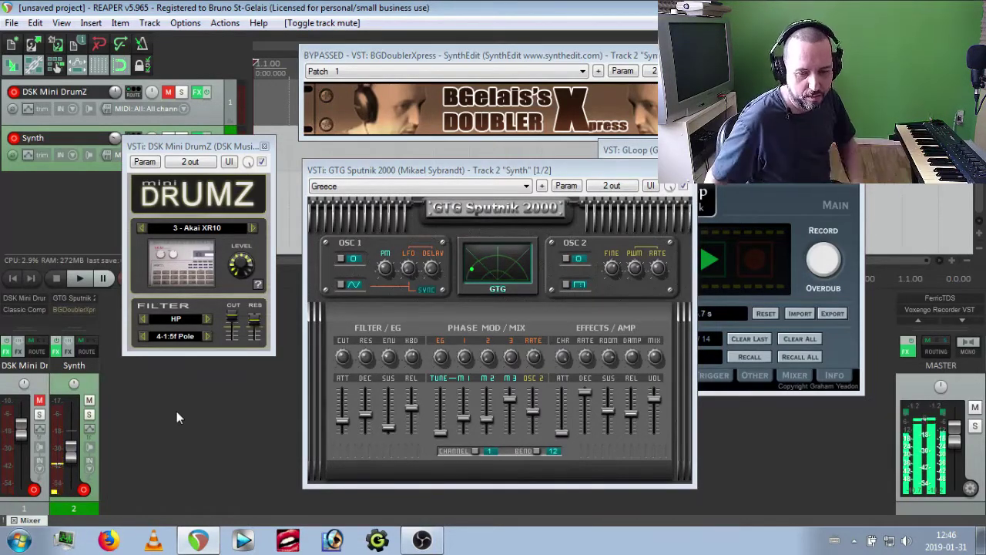
Step: Scroll down the Sputnik preset list and load Brass 1 in place of Greece
click(524, 186)
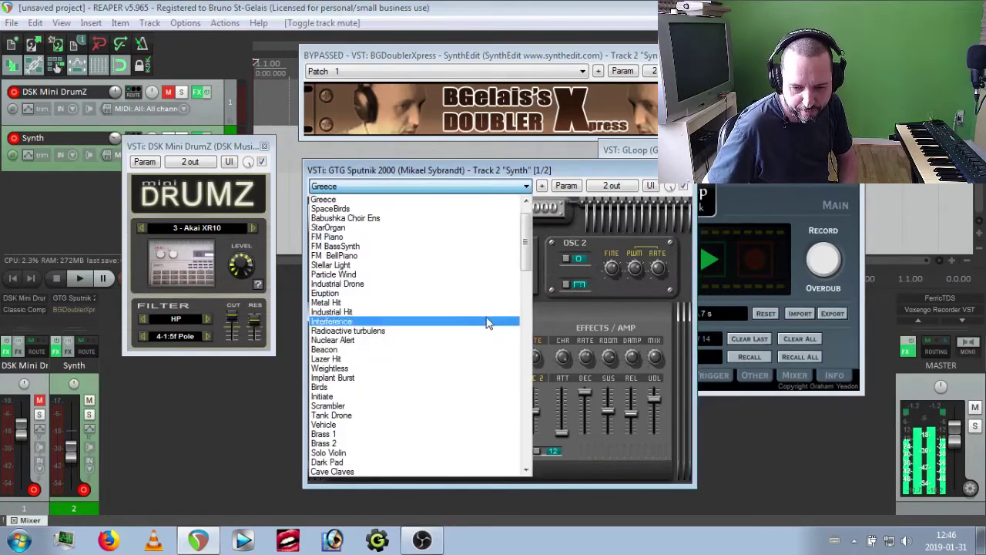
scroll(465, 396, down, 2)
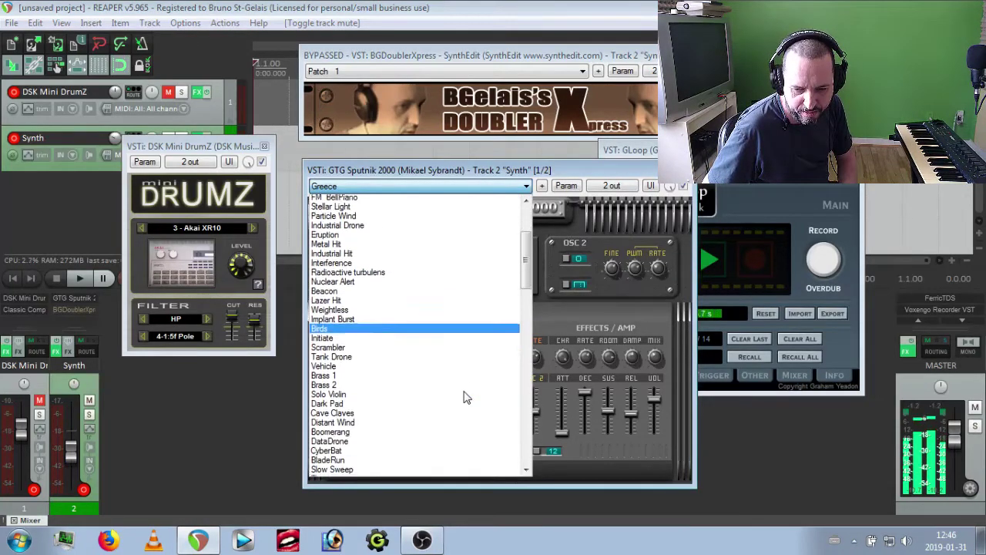
scroll(466, 396, down, 2)
click(450, 317)
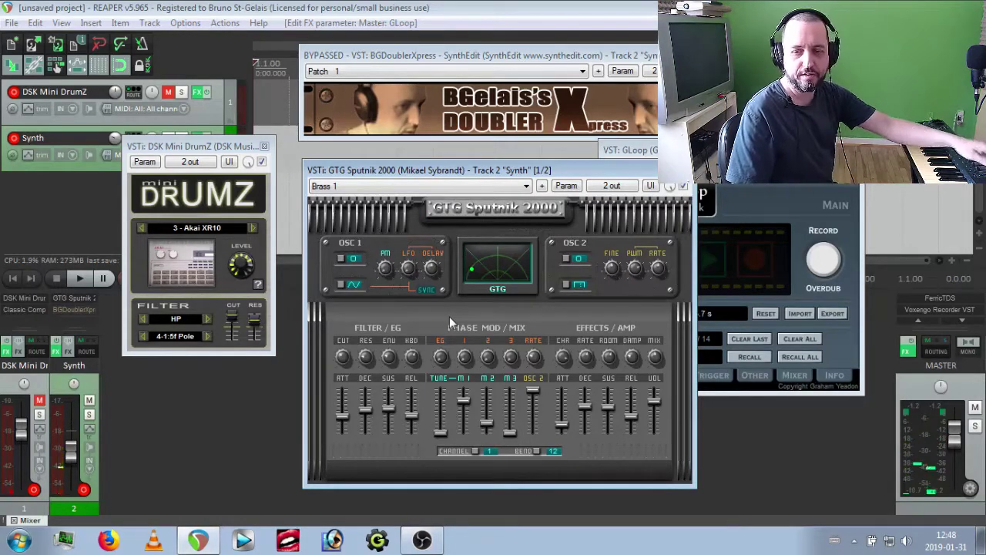
Step: Audition Bass 1 on the Sputnik synth, then settle on the Bass 3 preset
click(526, 186)
scroll(461, 319, up, 6)
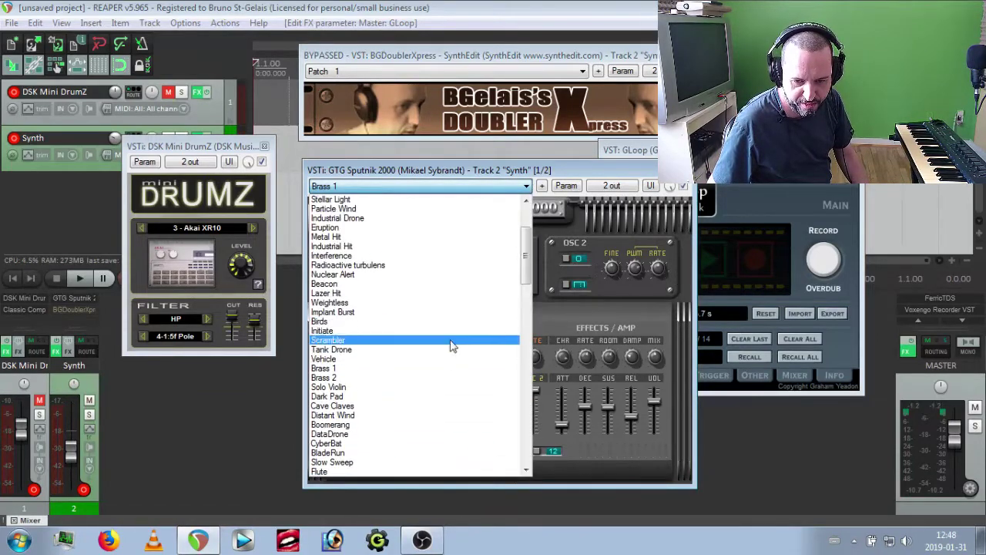
scroll(444, 364, up, 4)
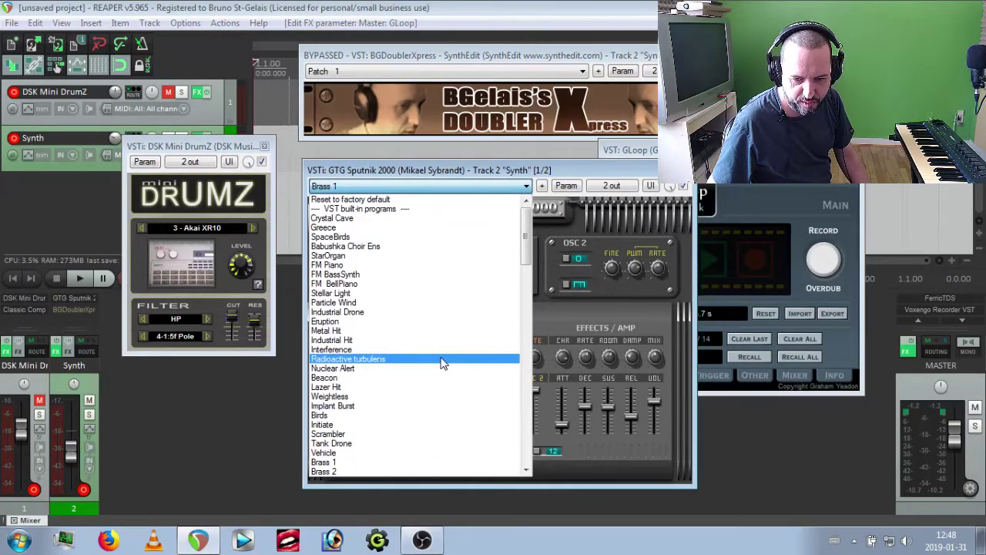
scroll(443, 363, down, 12)
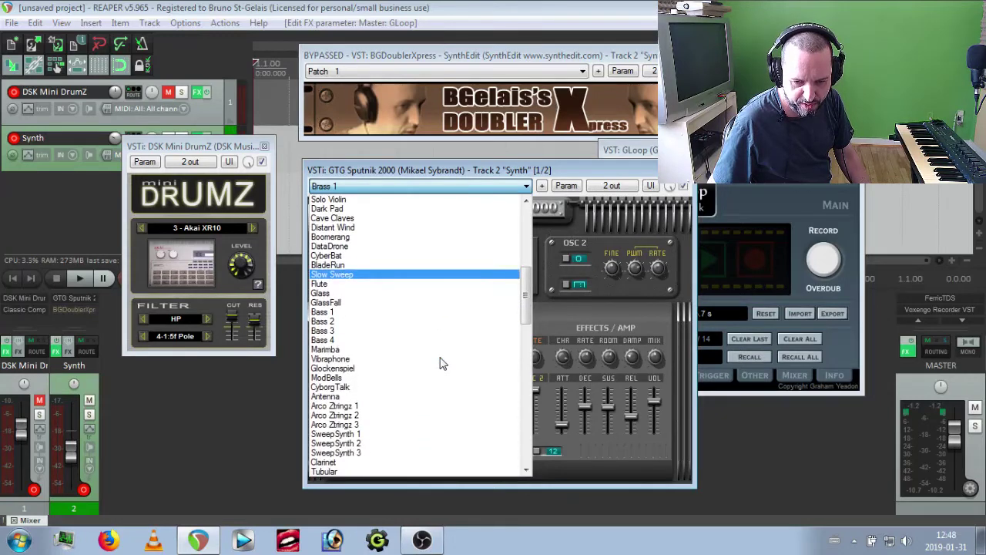
click(431, 311)
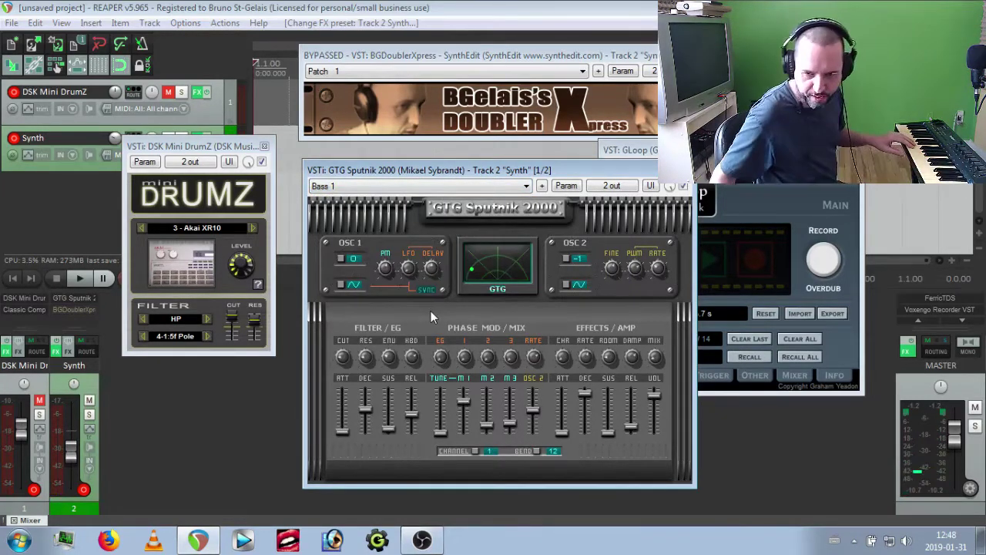
click(523, 186)
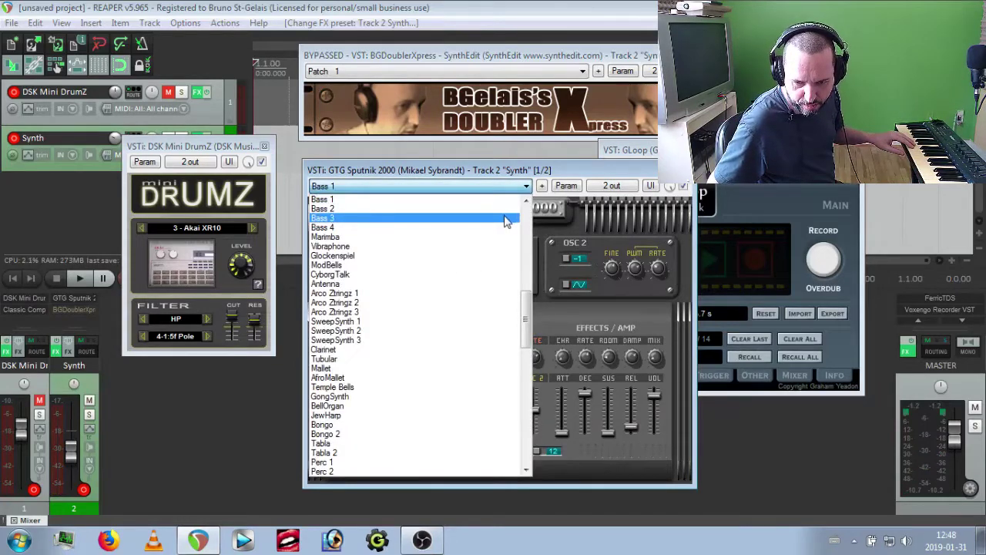
click(506, 220)
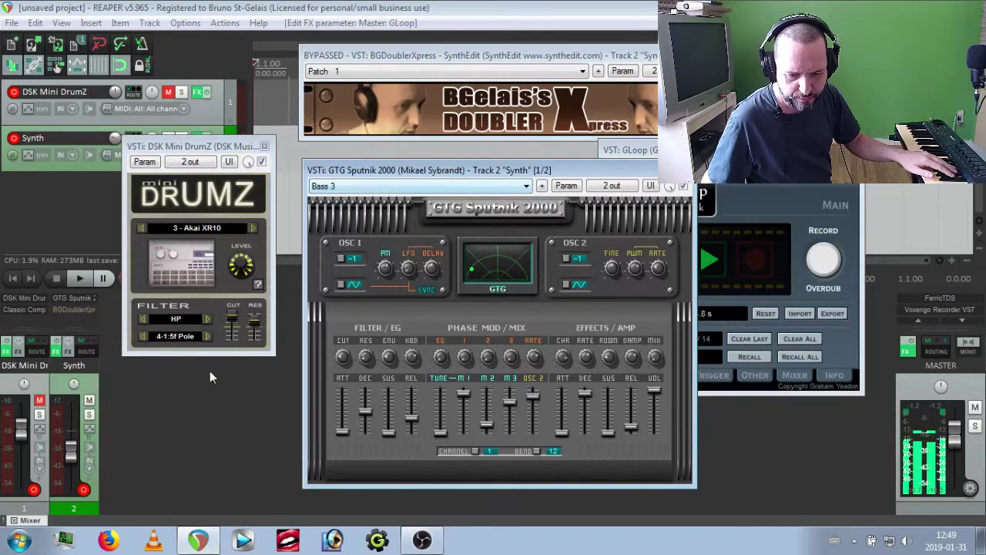
Step: Mute the Synth track with its M button in the mixer
click(89, 400)
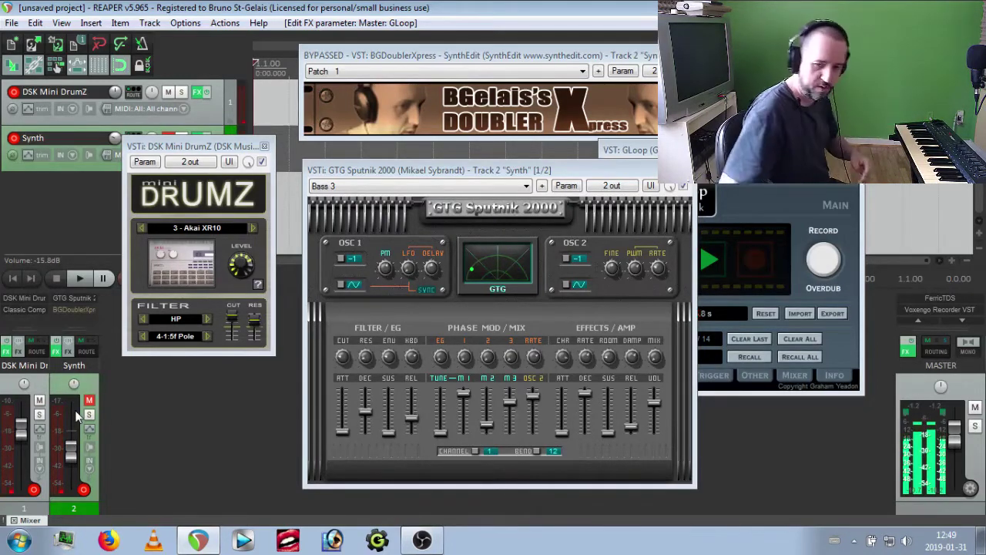
Step: Mute the DSK Mini DrumZ track and load the Crystal Cave preset on Sputnik
click(39, 400)
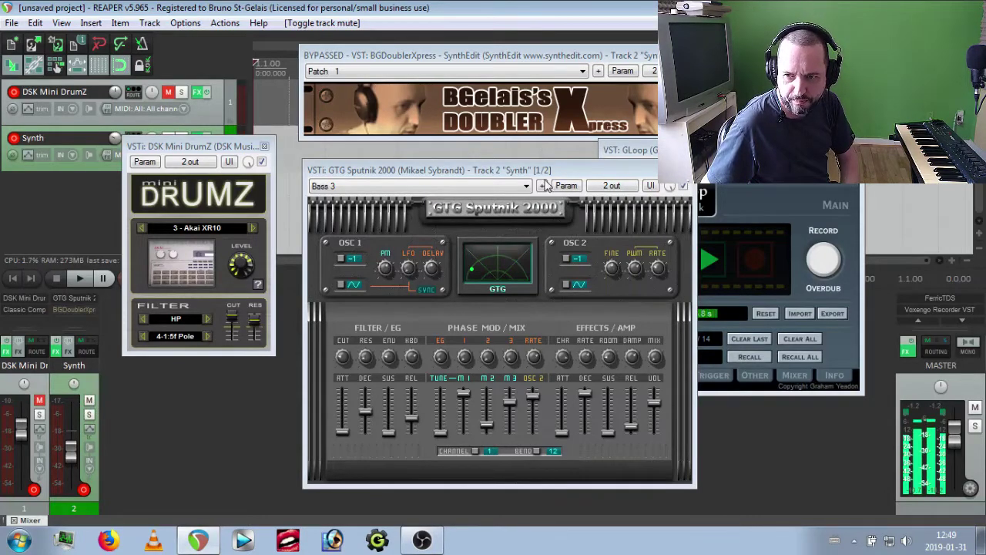
click(526, 185)
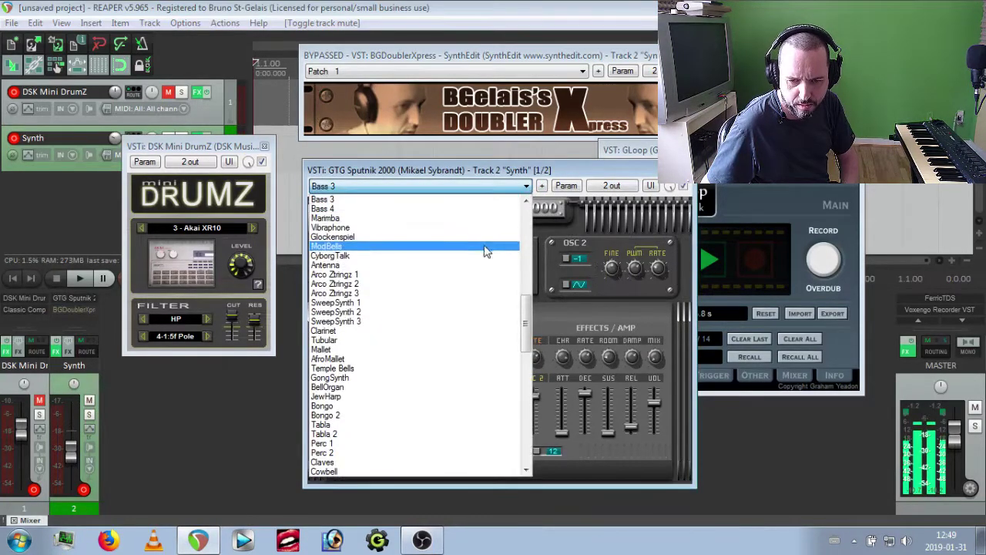
scroll(484, 249, up, 10)
scroll(485, 248, up, 4)
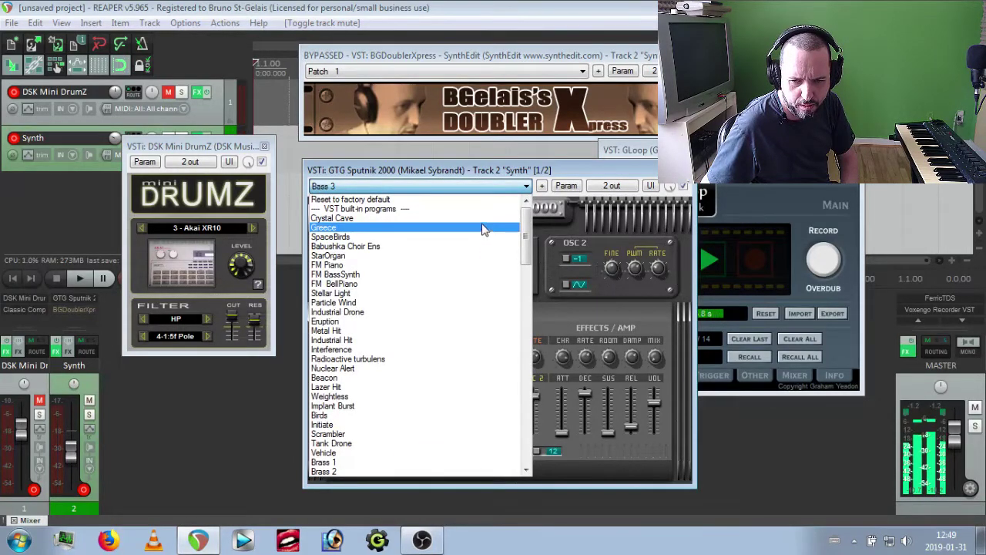
click(481, 218)
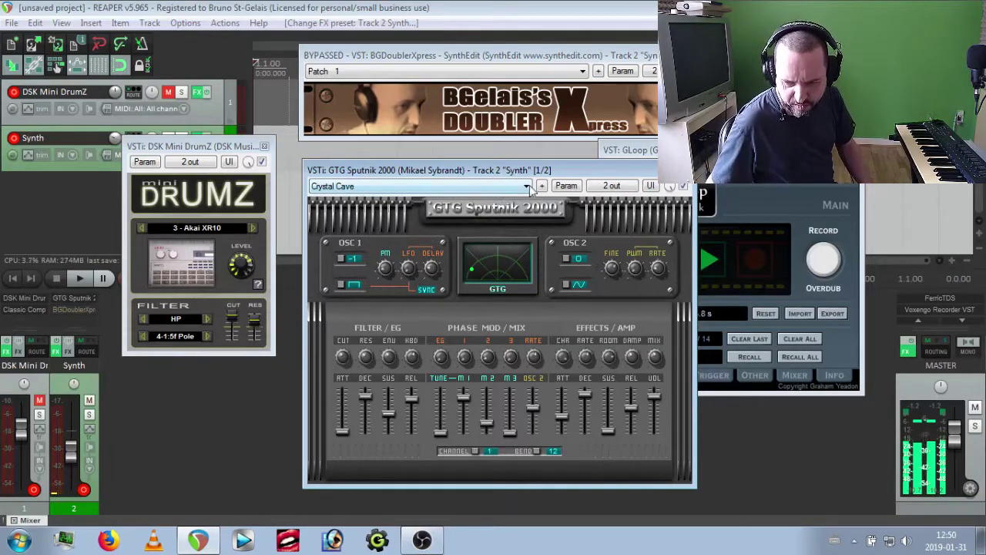
Step: Switch the Sputnik preset from Crystal Cave back to Greece
click(527, 186)
click(501, 209)
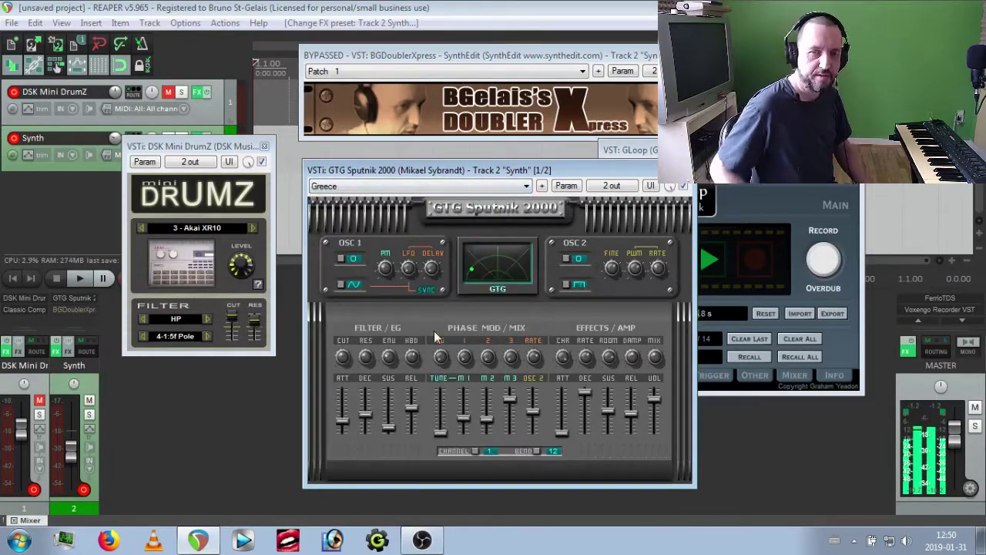